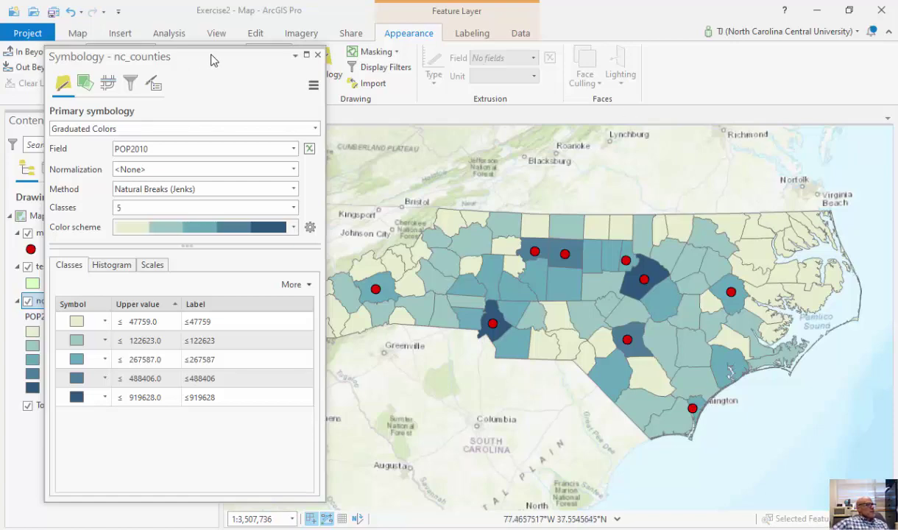
- Shift the floating nc_counties Symbology pane slightly, then close it
{"action": "mouse_move", "coordinate": [211, 60]}
{"action": "left_mouse_down"}
{"action": "mouse_move", "coordinate": [221, 56]}
{"action": "mouse_move", "coordinate": [194, 47]}
{"action": "mouse_move", "coordinate": [327, 49]}
{"action": "mouse_move", "coordinate": [218, 50]}
{"action": "left_mouse_up"}
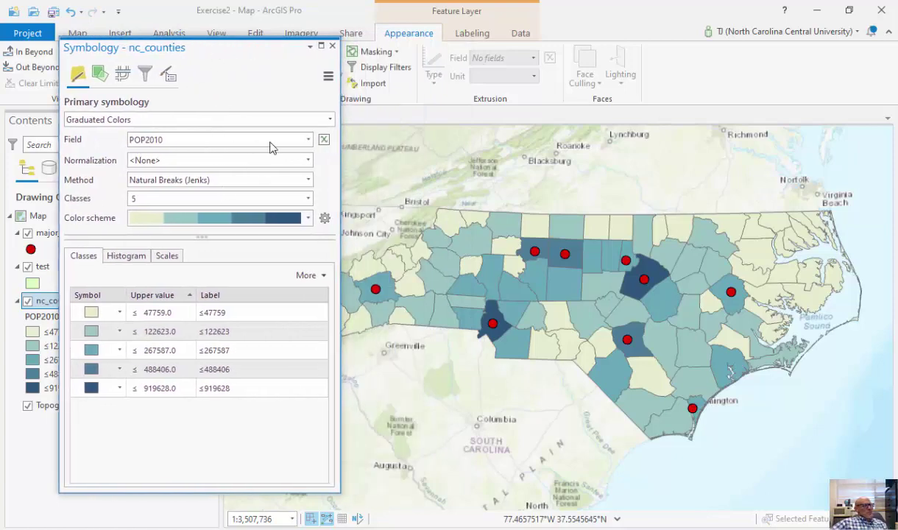
{"action": "left_click", "coordinate": [331, 45]}
- Open the nc_counties attribute table, browse its columns, and enlarge the map above it
{"action": "right_click", "coordinate": [84, 305]}
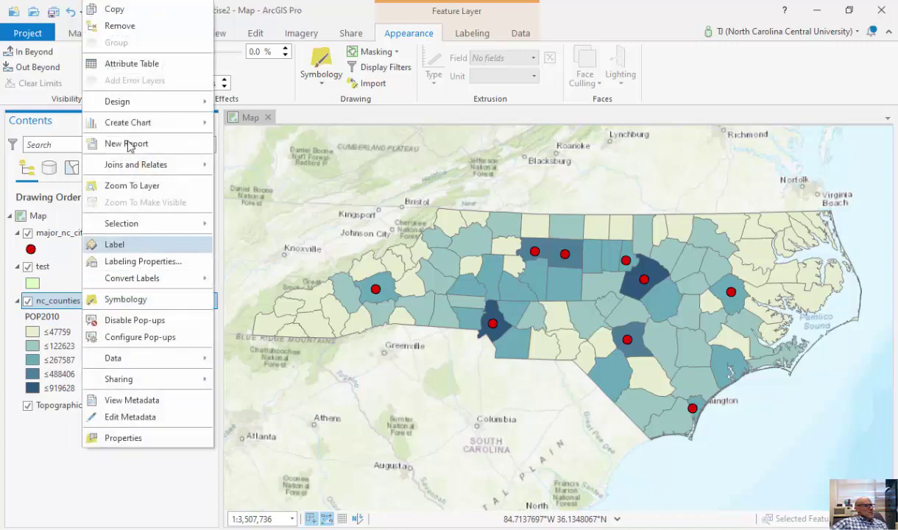
{"action": "left_click", "coordinate": [131, 66]}
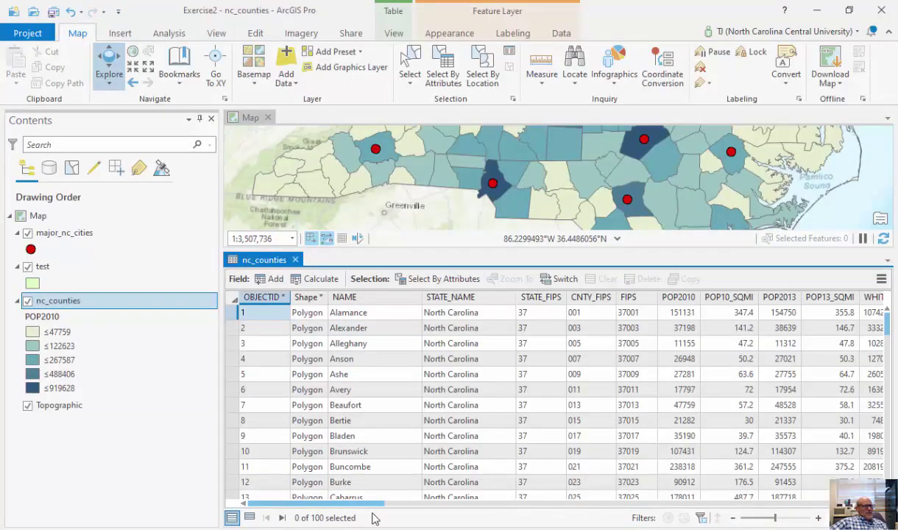
{"action": "left_click_drag", "start_coordinate": [348, 507], "coordinate": [703, 504]}
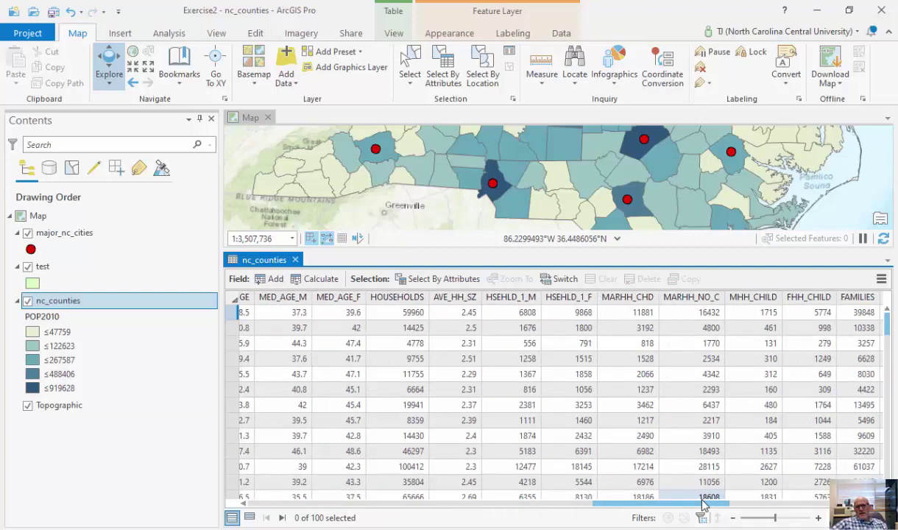
{"action": "left_click_drag", "start_coordinate": [703, 505], "coordinate": [355, 521]}
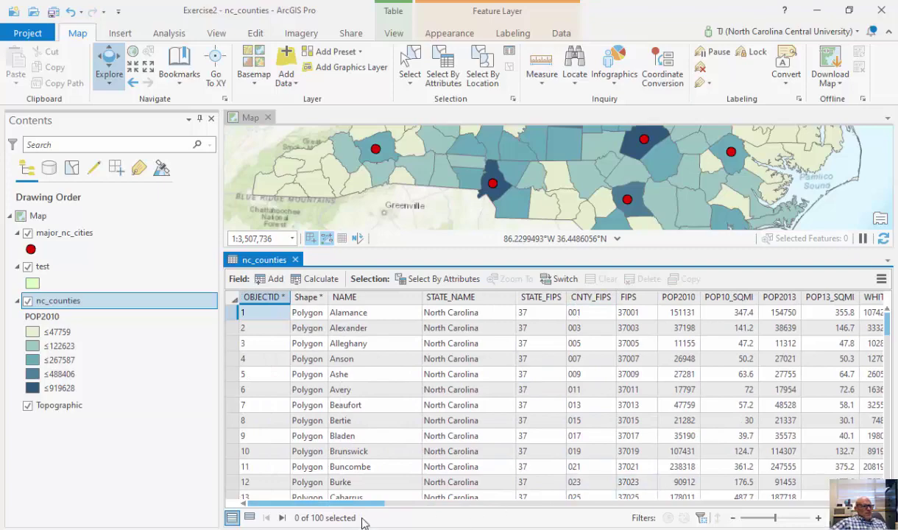
{"action": "left_click_drag", "start_coordinate": [396, 510], "coordinate": [446, 509]}
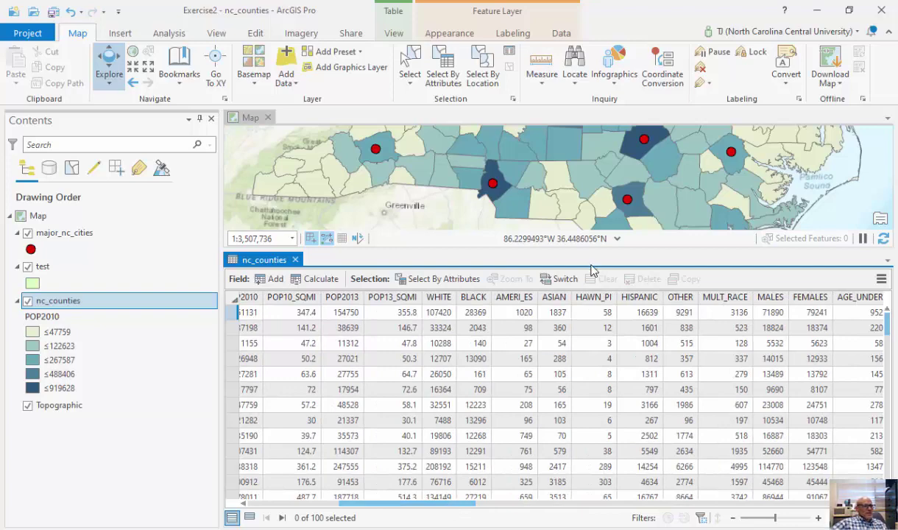
{"action": "left_click_drag", "start_coordinate": [587, 256], "coordinate": [581, 349]}
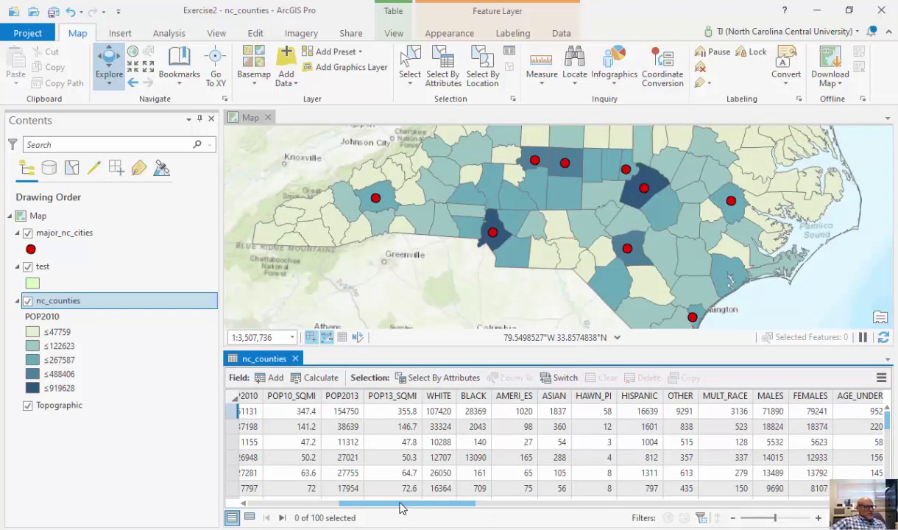
{"action": "left_click_drag", "start_coordinate": [401, 508], "coordinate": [554, 508]}
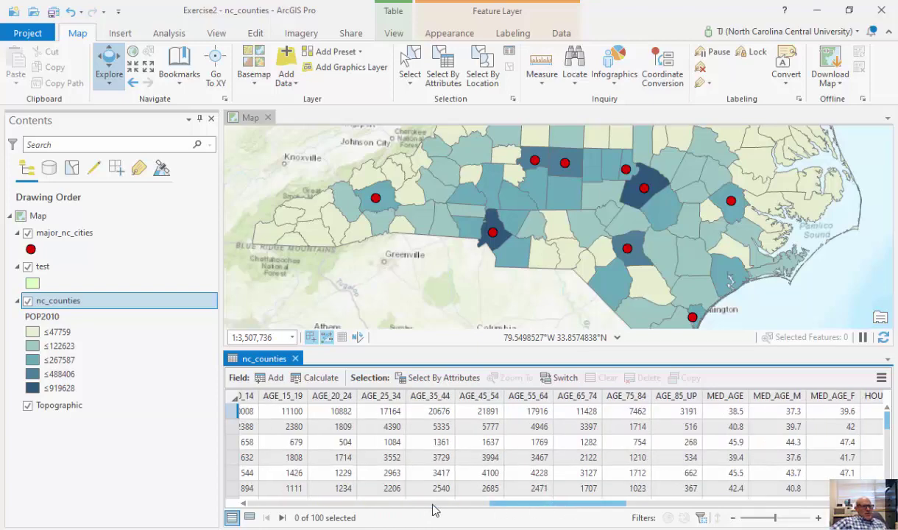
{"action": "left_click_drag", "start_coordinate": [509, 511], "coordinate": [337, 506]}
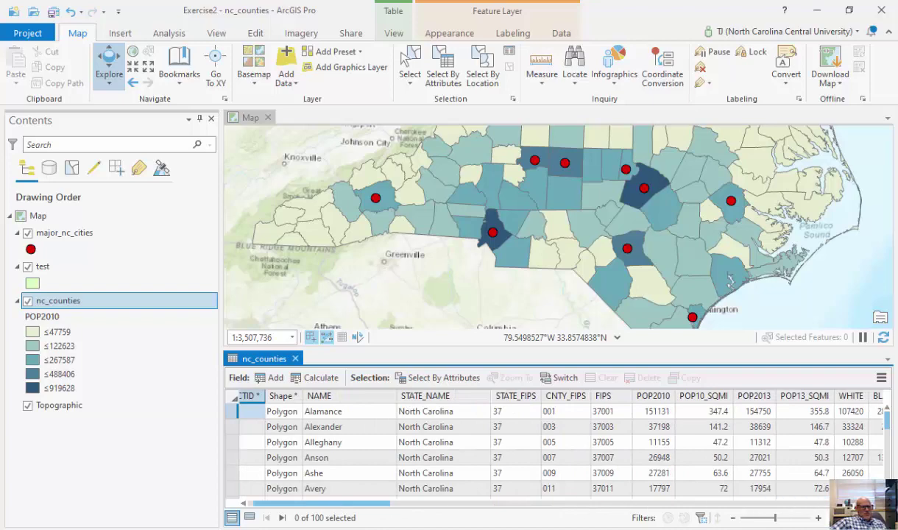
{"action": "scroll", "coordinate": [536, 442], "scroll_direction": "right", "scroll_amount": 5}
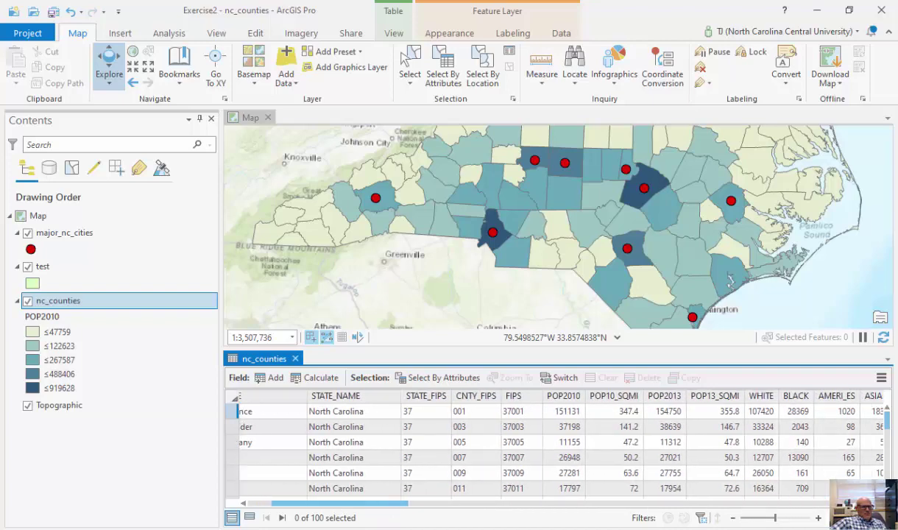
{"action": "scroll", "coordinate": [536, 441], "scroll_direction": "right", "scroll_amount": 3}
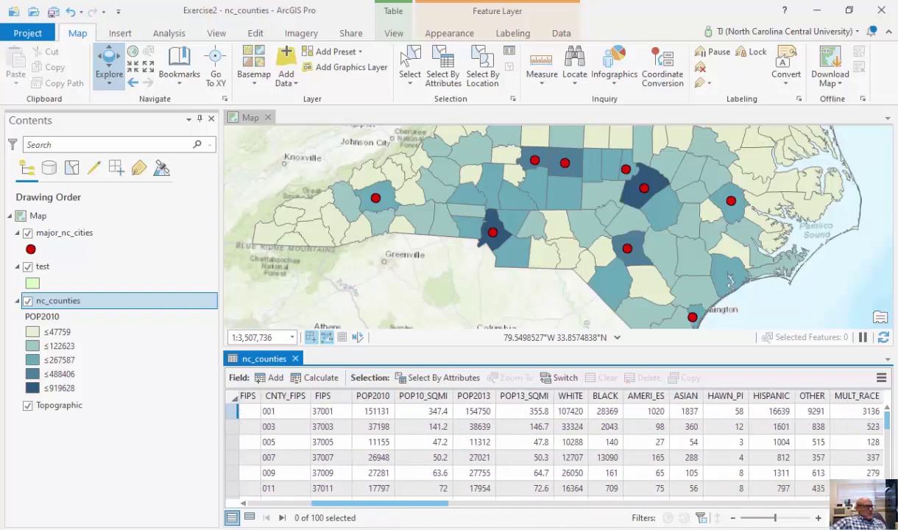
{"action": "scroll", "coordinate": [536, 442], "scroll_direction": "right", "scroll_amount": 3}
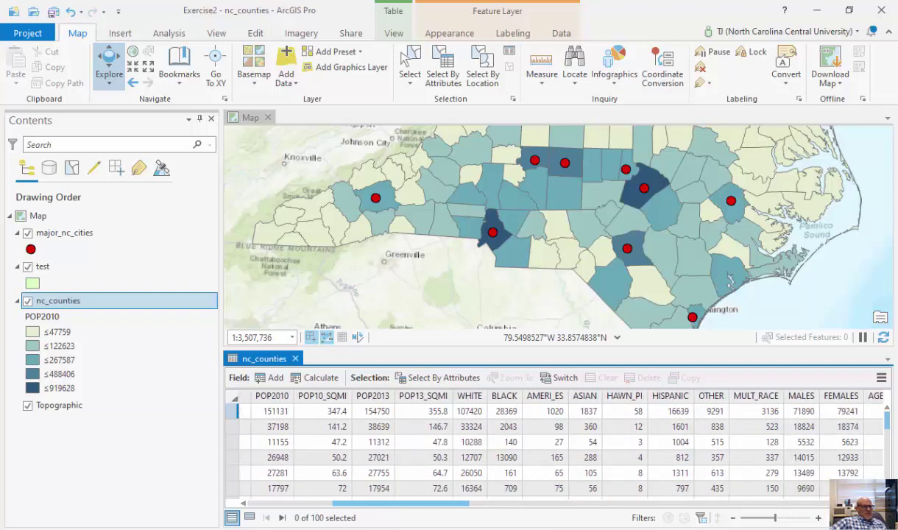
{"action": "scroll", "coordinate": [535, 441], "scroll_direction": "right", "scroll_amount": 2}
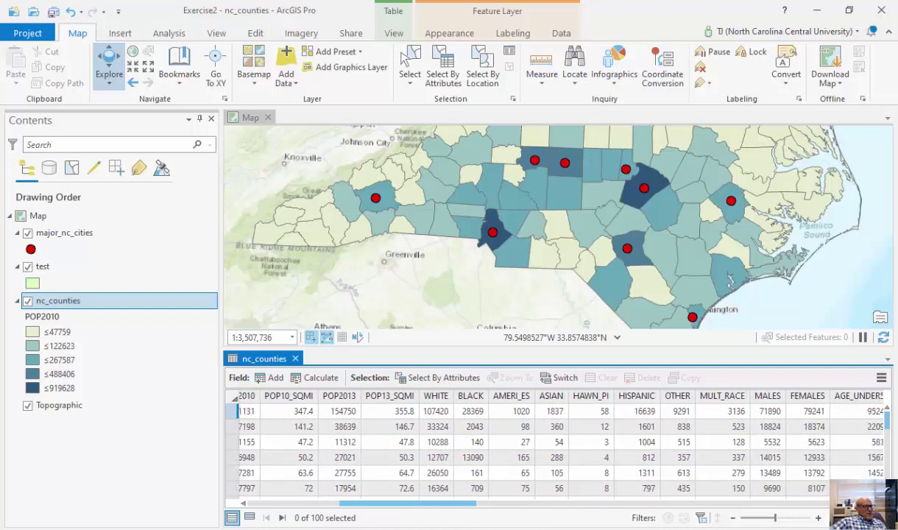
{"action": "scroll", "coordinate": [703, 457], "scroll_direction": "right", "scroll_amount": 3}
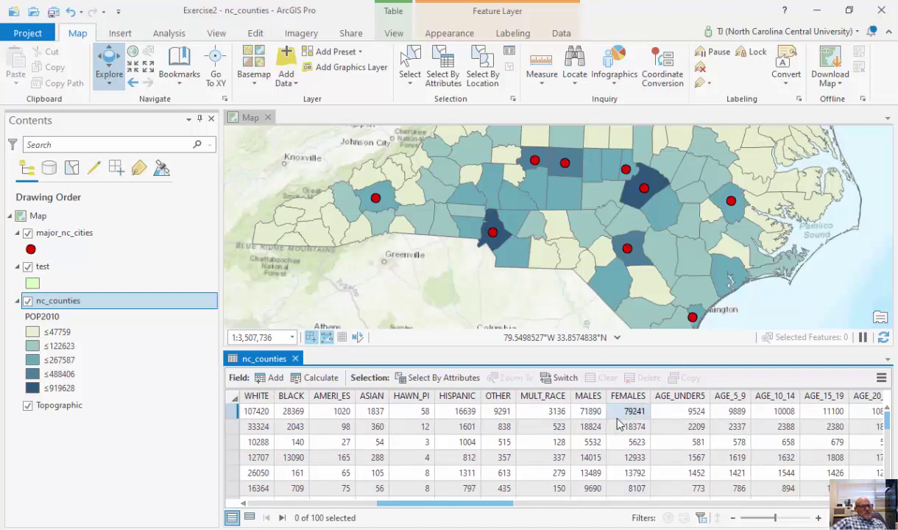
{"action": "scroll", "coordinate": [471, 482], "scroll_direction": "right", "scroll_amount": 10}
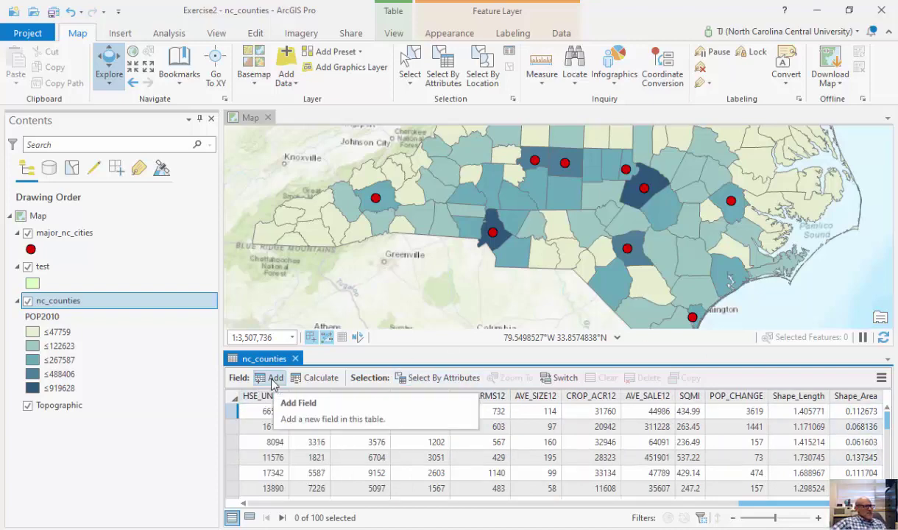
{"action": "left_click", "coordinate": [881, 377]}
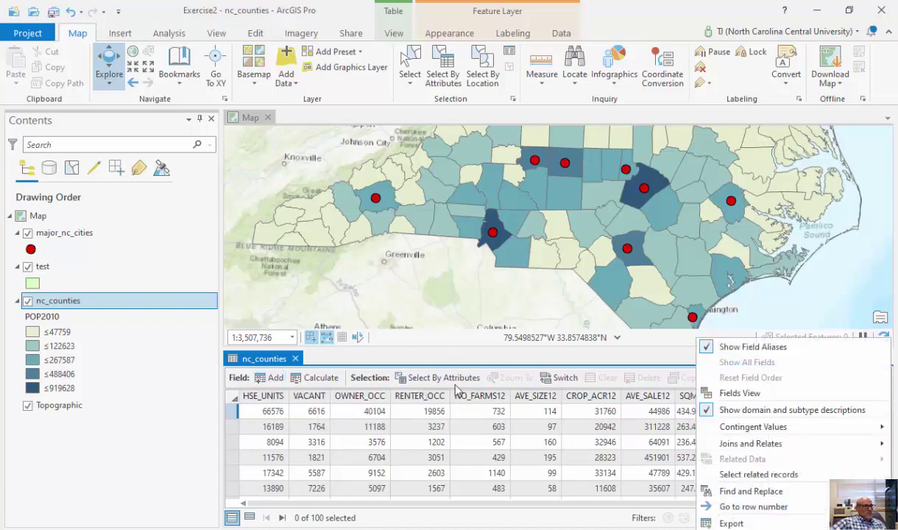
{"action": "left_click", "coordinate": [318, 379]}
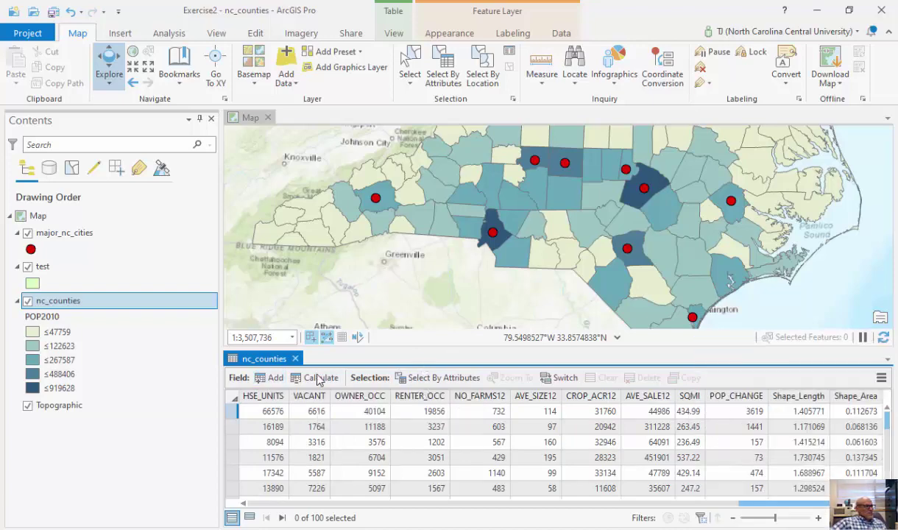
- Add a new field named SEX_RATION with data type Double to nc_counties
{"action": "left_click", "coordinate": [271, 378]}
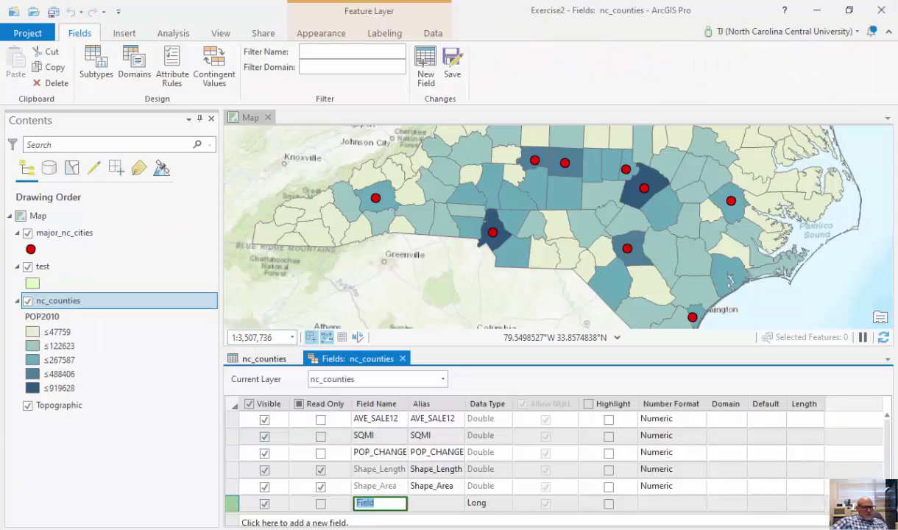
{"action": "type", "text": "SEX_RA"}
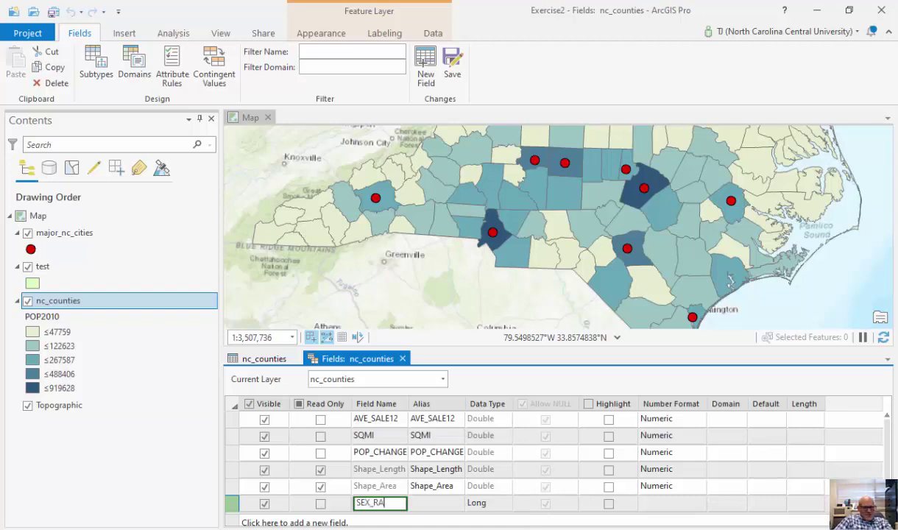
{"action": "type", "text": "TION"}
{"action": "key", "text": "Tab"}
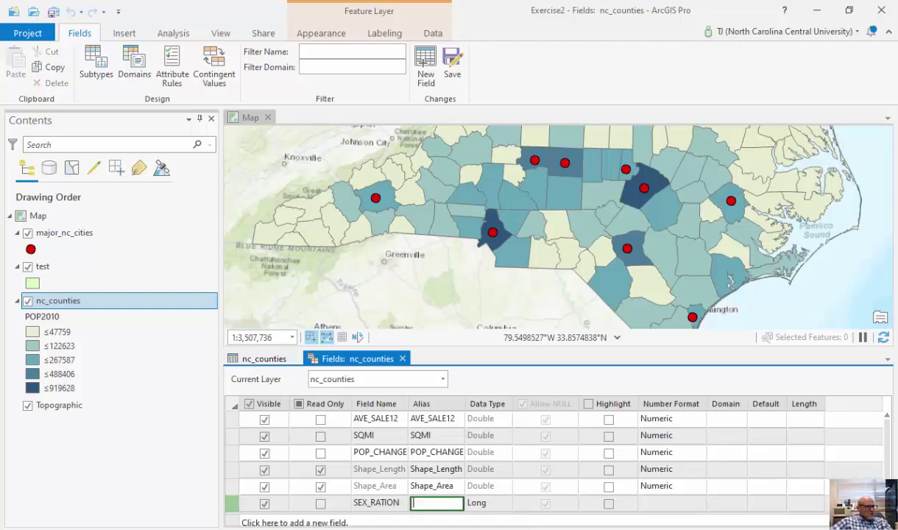
{"action": "left_click", "coordinate": [483, 504]}
{"action": "left_click", "coordinate": [494, 503]}
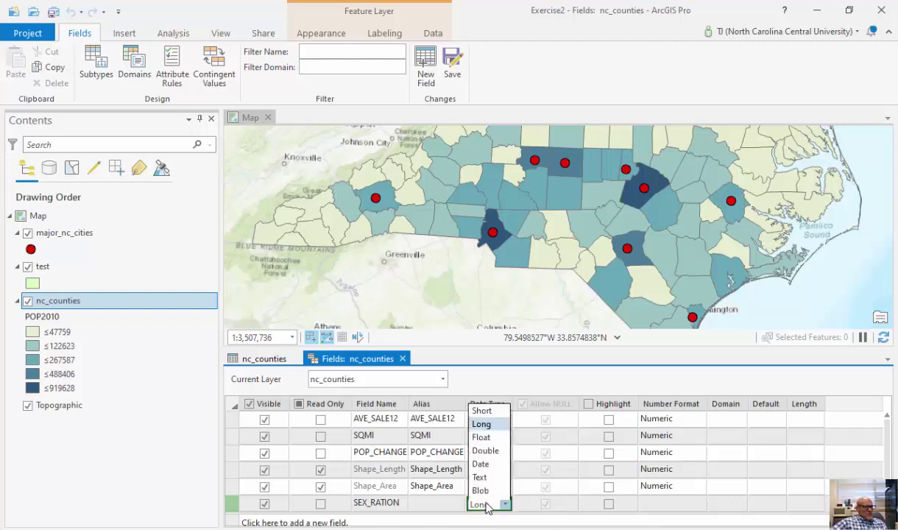
{"action": "left_click", "coordinate": [489, 422]}
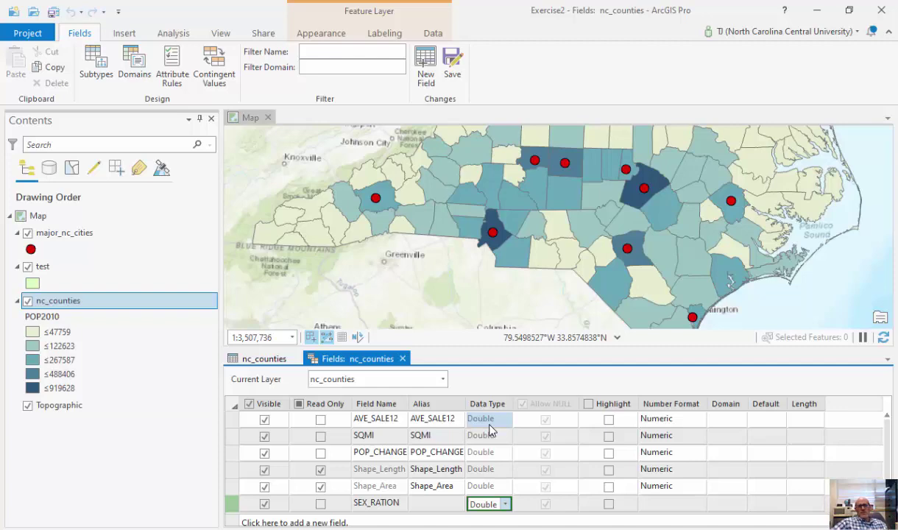
- Set SEX_RATION's number format to Numeric, keeping 6 decimal places
{"action": "left_click", "coordinate": [662, 504]}
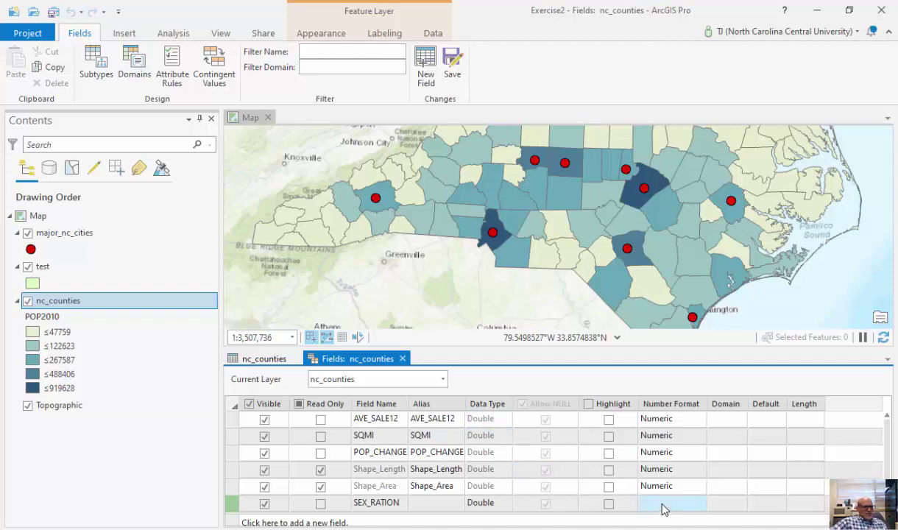
{"action": "left_click", "coordinate": [698, 504]}
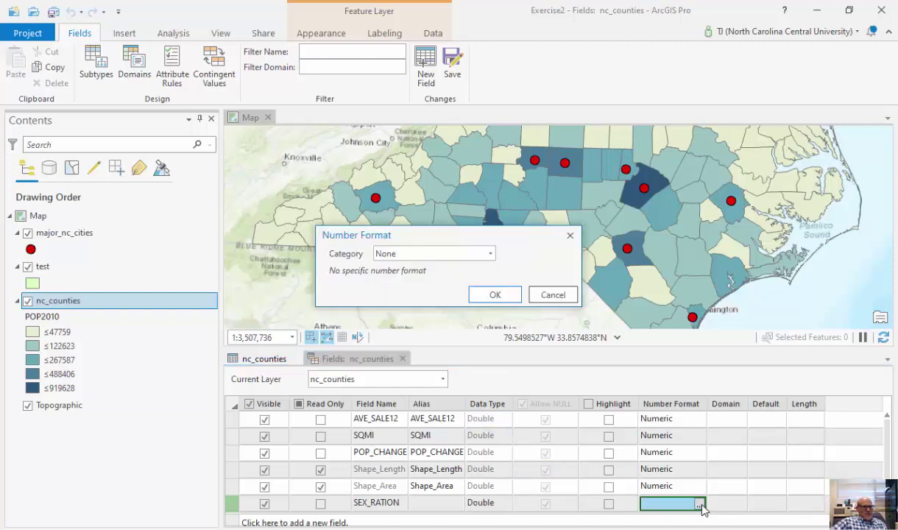
{"action": "left_click", "coordinate": [464, 255]}
{"action": "scroll", "coordinate": [434, 279], "scroll_direction": "up", "scroll_amount": 3}
{"action": "left_click", "coordinate": [426, 295]}
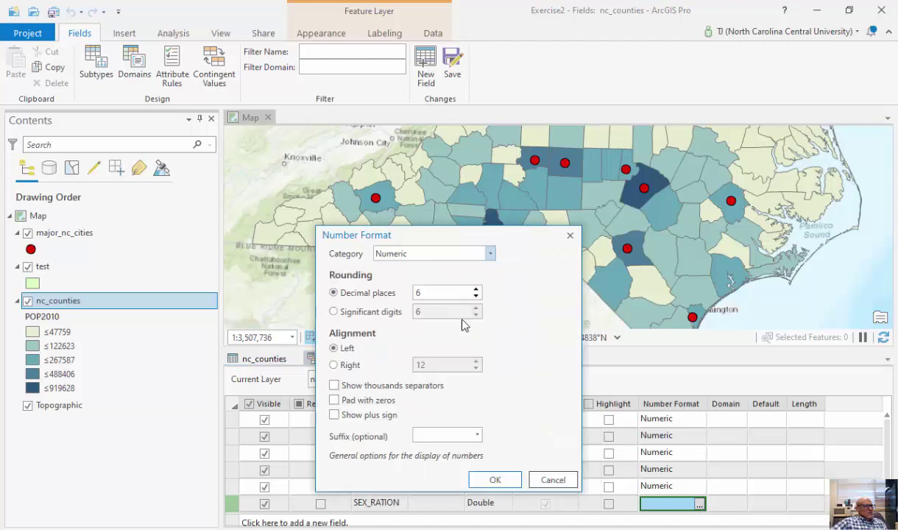
{"action": "left_click", "coordinate": [495, 479]}
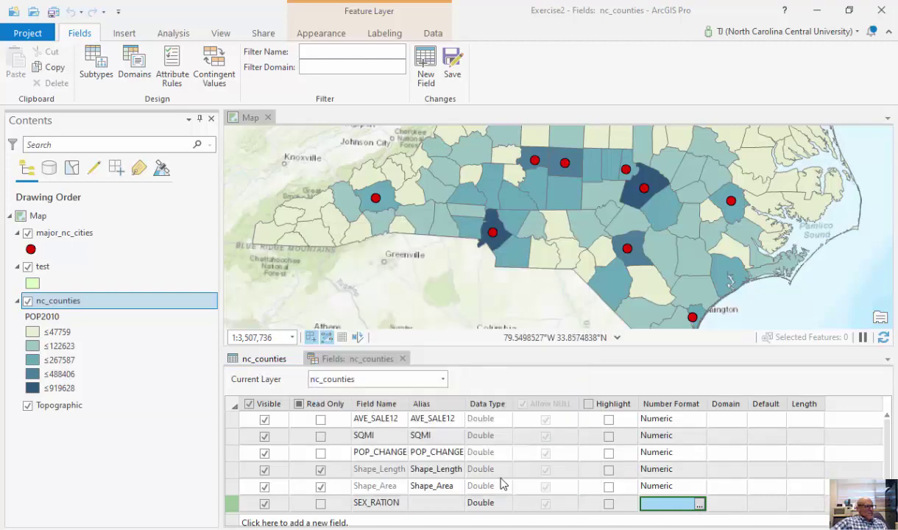
- Save the SEX_RATION field and return to the table's still-empty SEX_RATION column
{"action": "left_click", "coordinate": [452, 79]}
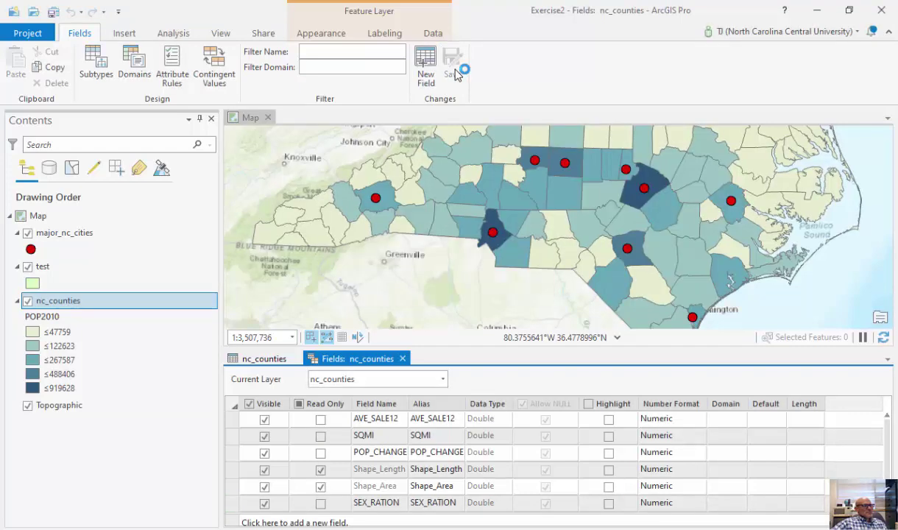
{"action": "left_click", "coordinate": [403, 359]}
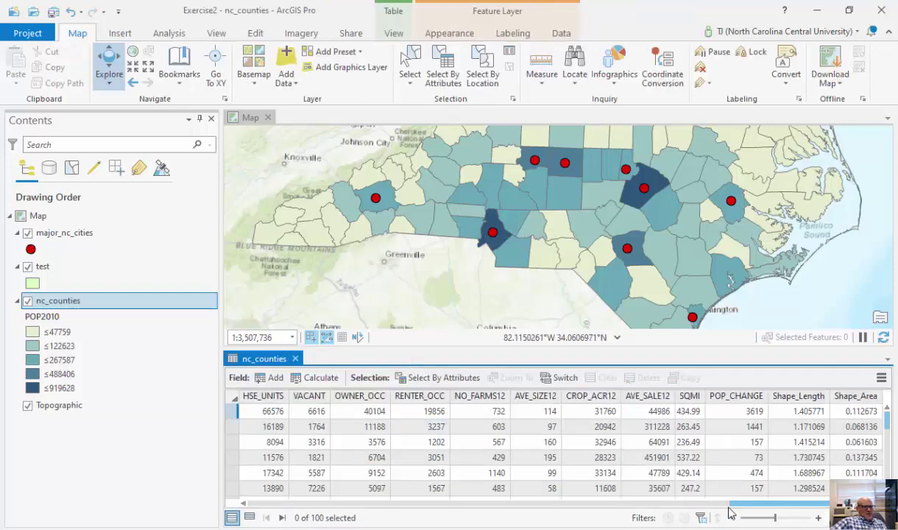
{"action": "left_click_drag", "start_coordinate": [780, 504], "coordinate": [794, 505]}
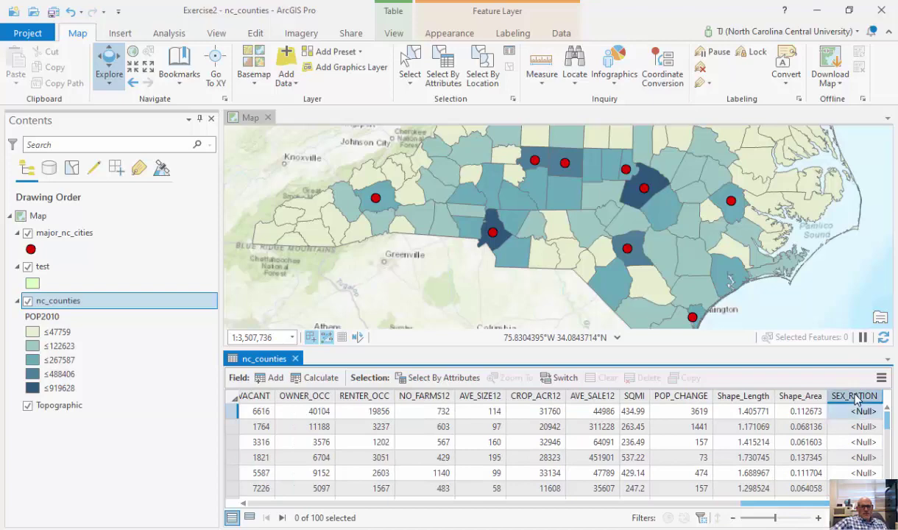
- Open Calculate Field for the SEX_RATION column of nc_counties
{"action": "right_click", "coordinate": [855, 399]}
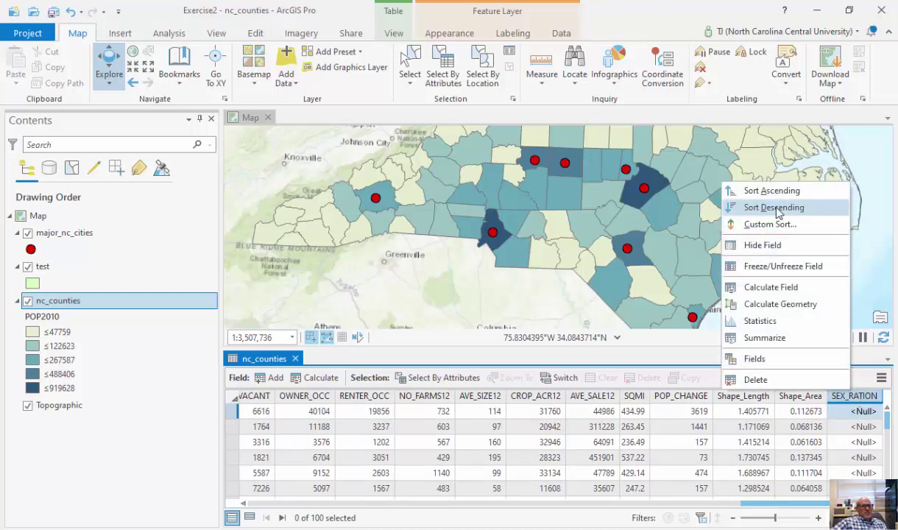
{"action": "left_click", "coordinate": [787, 289]}
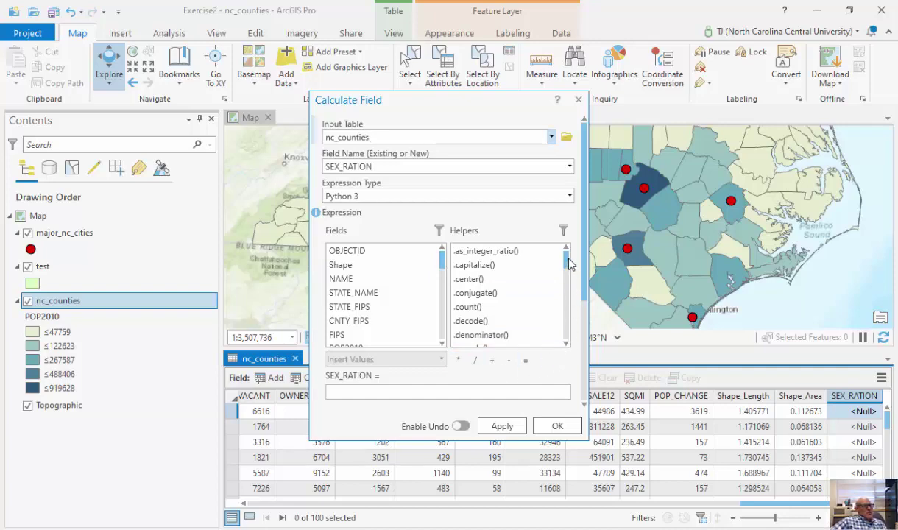
- Calculate SEX_RATION as !MALES! * 100 / !FEMALES! for all counties, then close the calculator
{"action": "mouse_move", "coordinate": [565, 259]}
{"action": "left_mouse_down"}
{"action": "mouse_move", "coordinate": [573, 350]}
{"action": "mouse_move", "coordinate": [565, 259]}
{"action": "left_mouse_up"}
{"action": "left_click_drag", "start_coordinate": [444, 257], "coordinate": [443, 285]}
{"action": "double_click", "coordinate": [362, 292]}
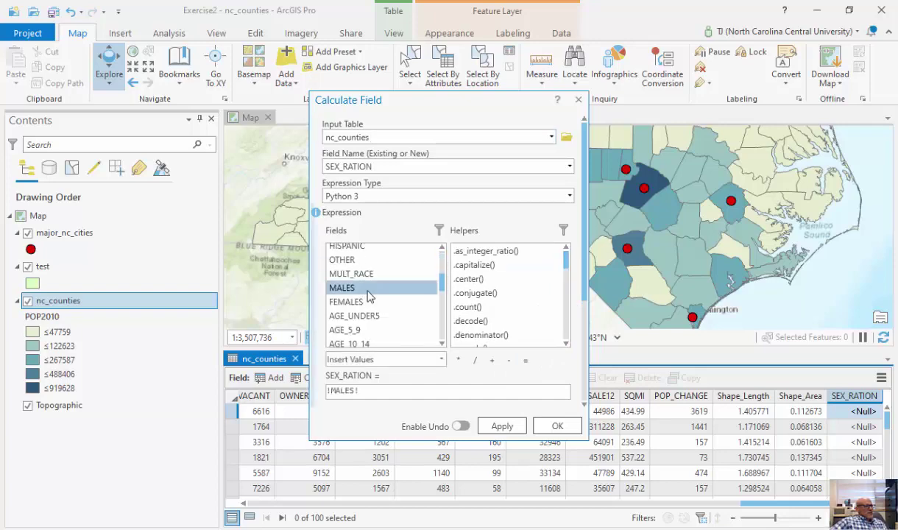
{"action": "left_click", "coordinate": [458, 360]}
{"action": "double_click", "coordinate": [346, 302]}
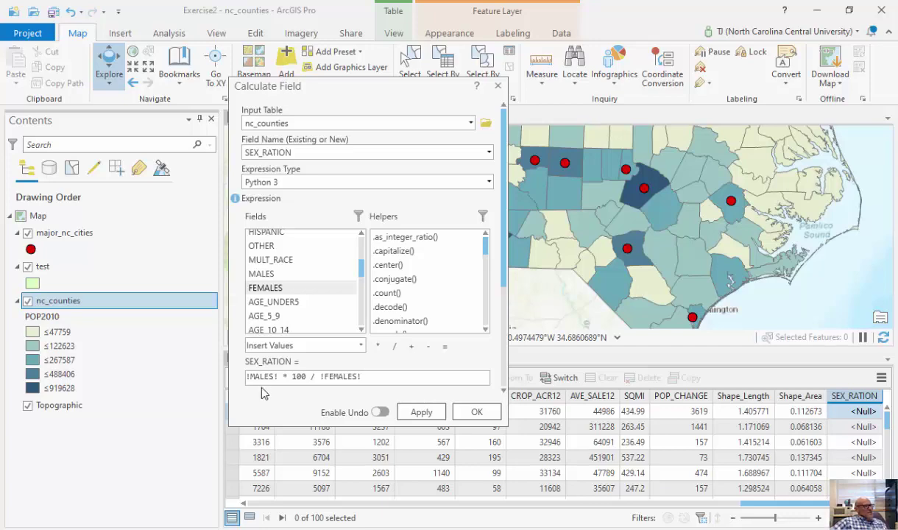
{"action": "left_click", "coordinate": [432, 413]}
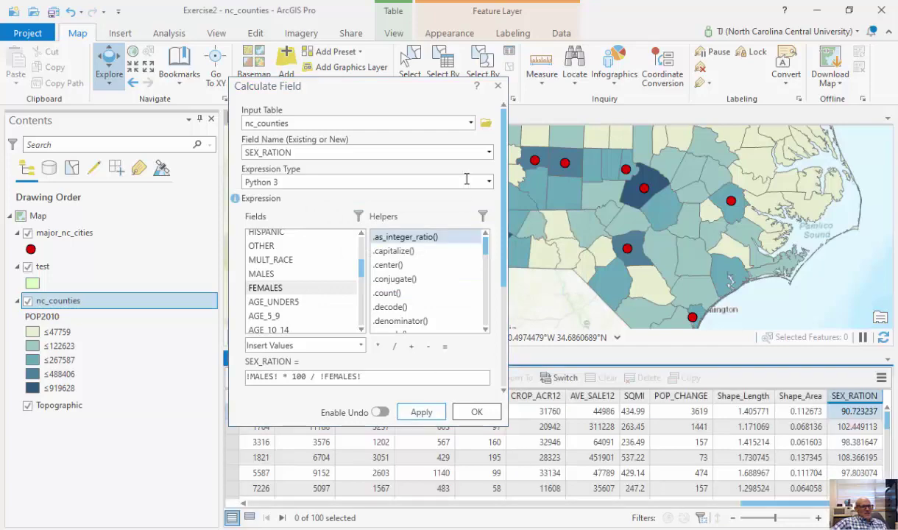
{"action": "left_click", "coordinate": [498, 86]}
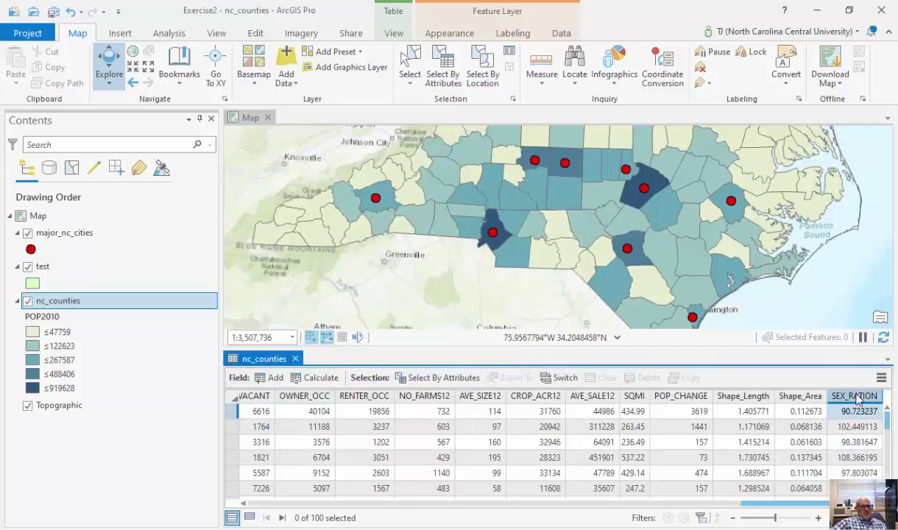
- Sort the table by SEX_RATION descending, from 124.845201 down to 86.56
{"action": "right_click", "coordinate": [857, 398]}
{"action": "left_click", "coordinate": [750, 204]}
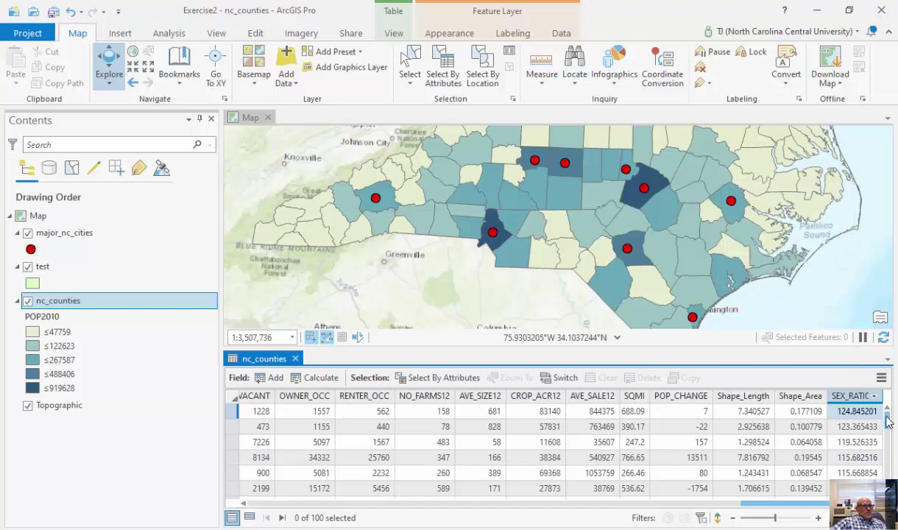
{"action": "left_click_drag", "start_coordinate": [888, 422], "coordinate": [888, 489]}
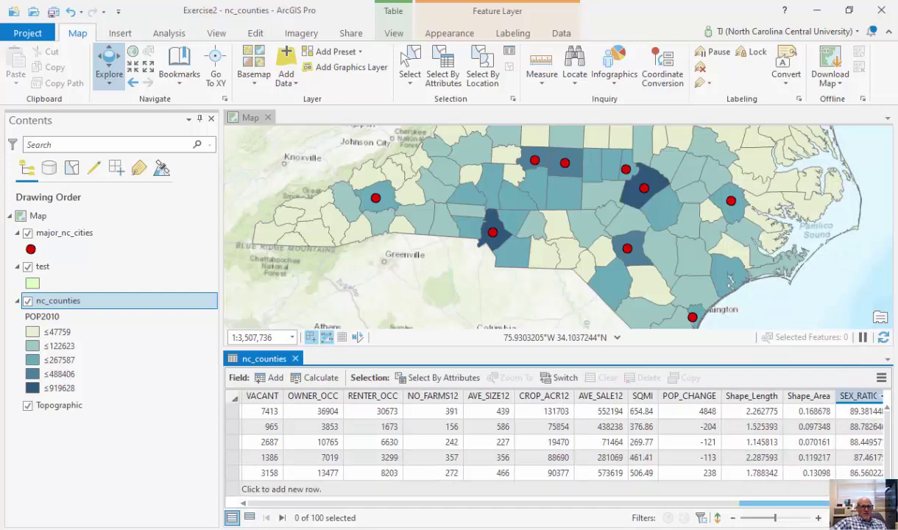
{"action": "right_click", "coordinate": [862, 398]}
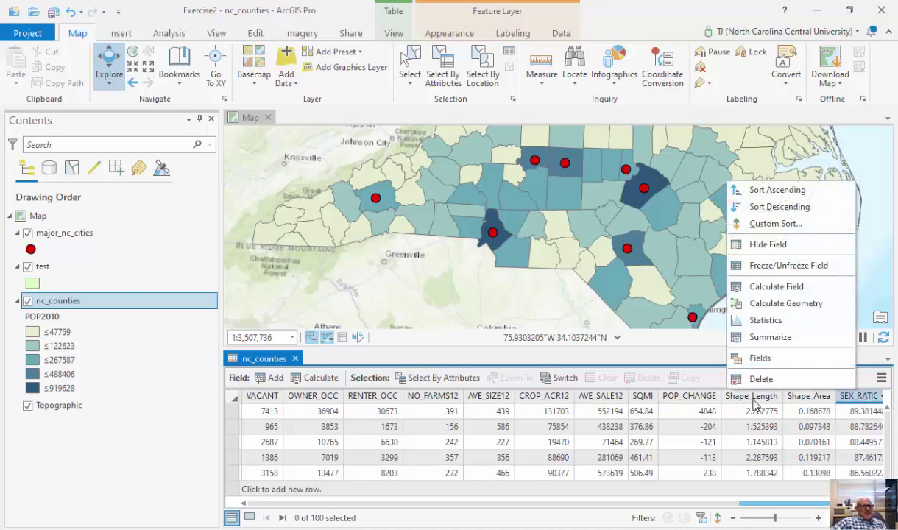
- Select the nc_counties layer and bring up its Appearance symbology options
{"action": "left_click", "coordinate": [121, 306]}
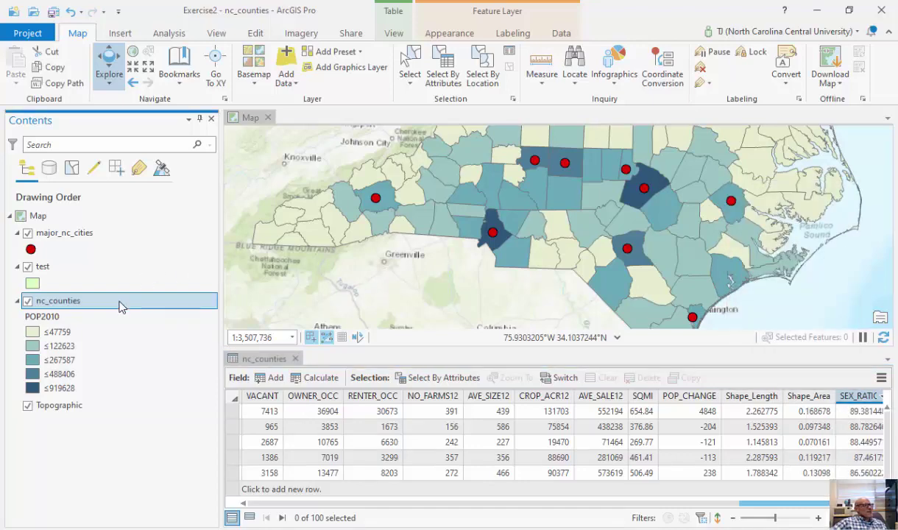
{"action": "double_click", "coordinate": [120, 305]}
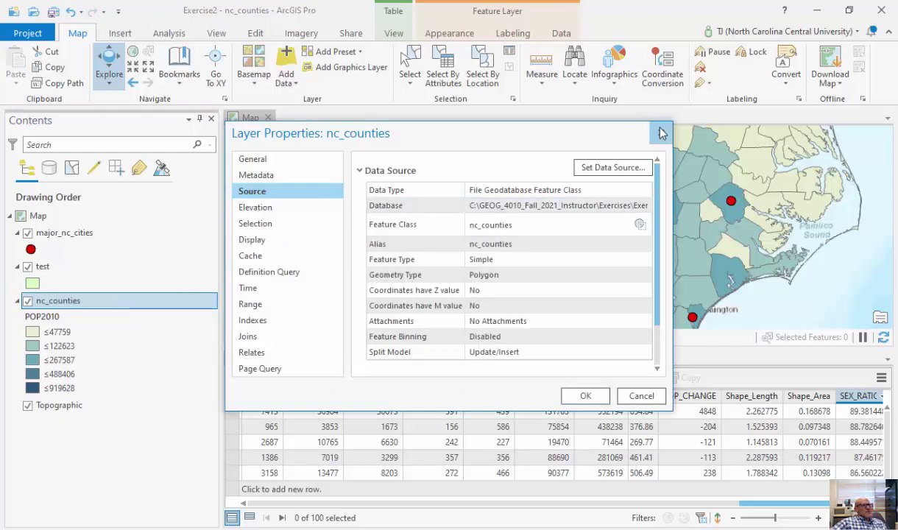
{"action": "left_click", "coordinate": [635, 118]}
{"action": "left_click", "coordinate": [445, 32]}
- Symbolize nc_counties with Graduated Colors on SEX_RATION using 5 Quantile classes
{"action": "left_click", "coordinate": [319, 71]}
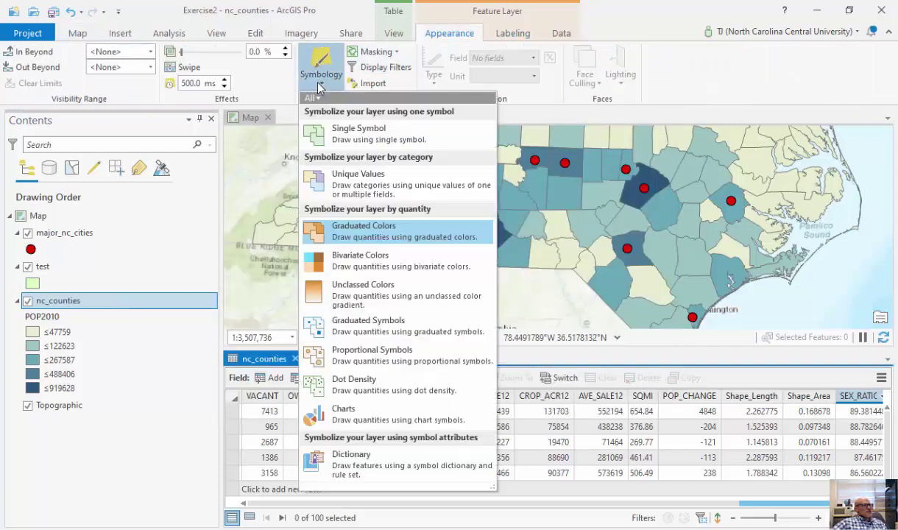
{"action": "left_click", "coordinate": [342, 233]}
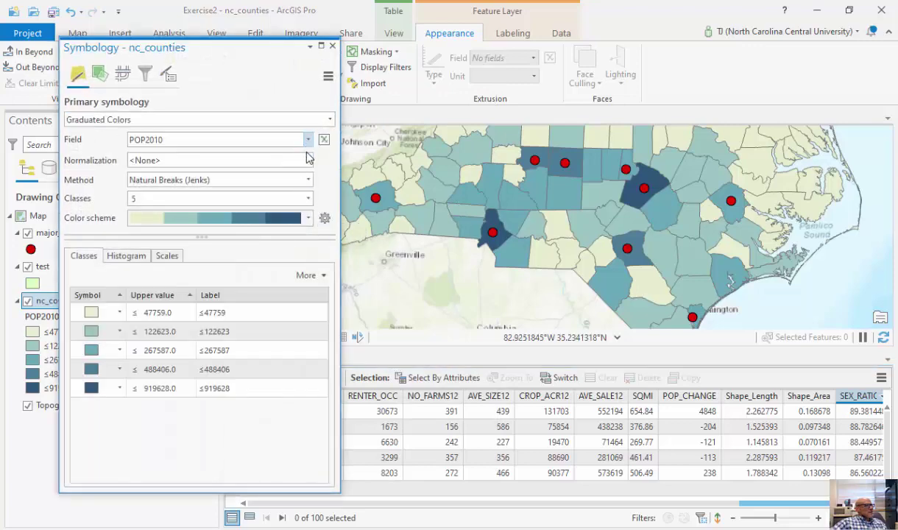
{"action": "left_click", "coordinate": [303, 140]}
{"action": "left_click_drag", "start_coordinate": [309, 196], "coordinate": [309, 357]}
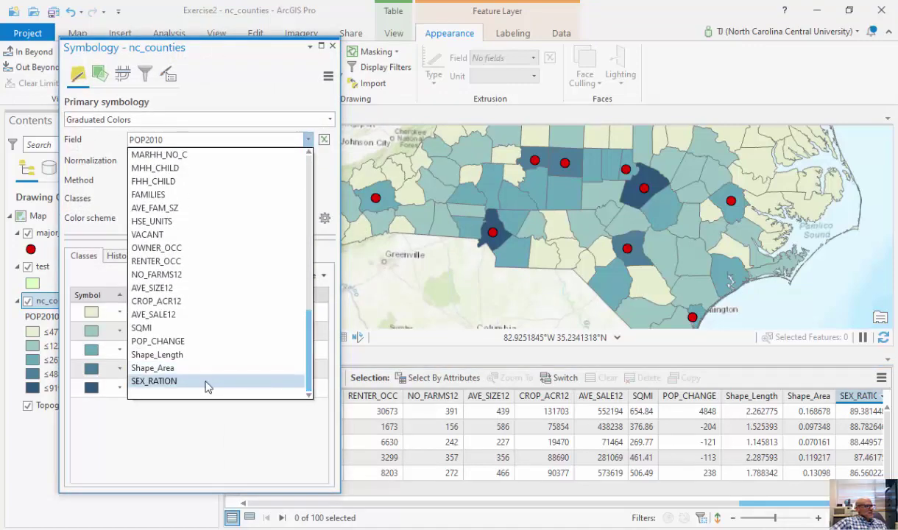
{"action": "left_click", "coordinate": [254, 382]}
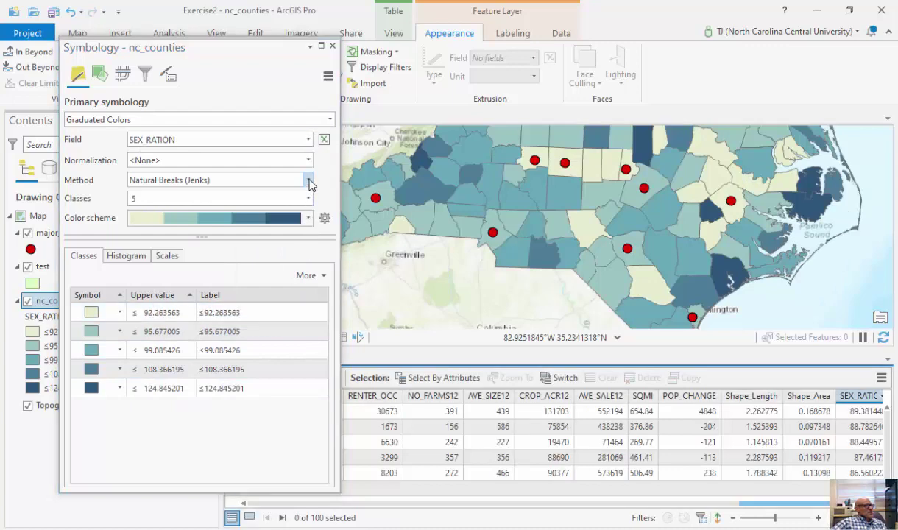
{"action": "left_click", "coordinate": [308, 179]}
{"action": "left_click", "coordinate": [268, 274]}
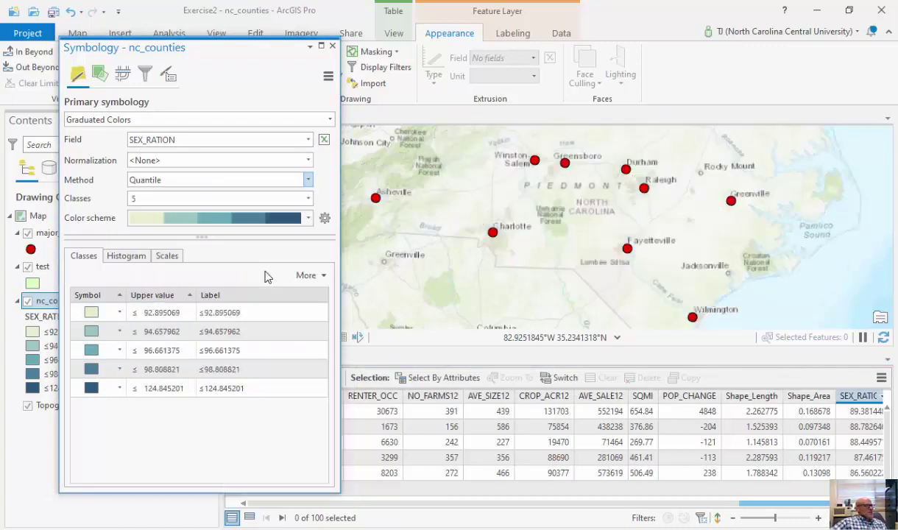
- Close the Symbology pane and zoom the map to show all North Carolina counties
{"action": "left_click", "coordinate": [332, 46]}
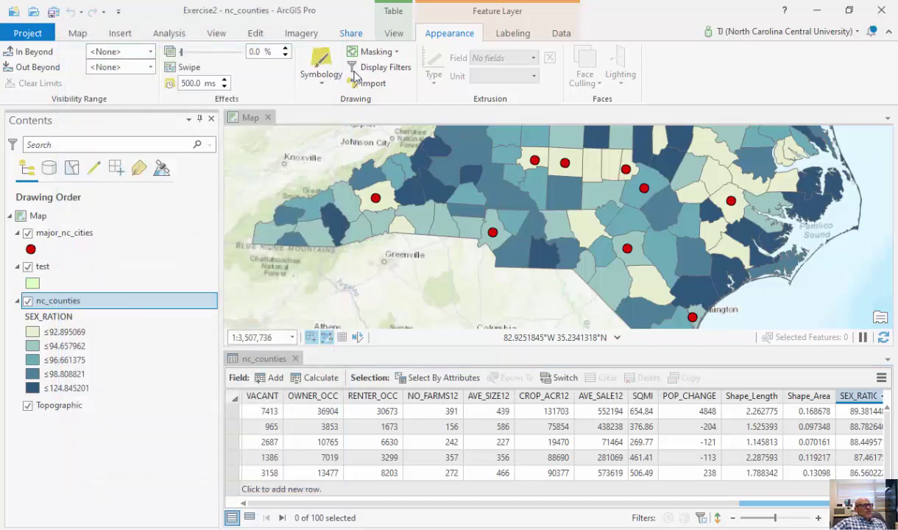
{"action": "scroll", "coordinate": [571, 277], "scroll_direction": "down", "scroll_amount": 1}
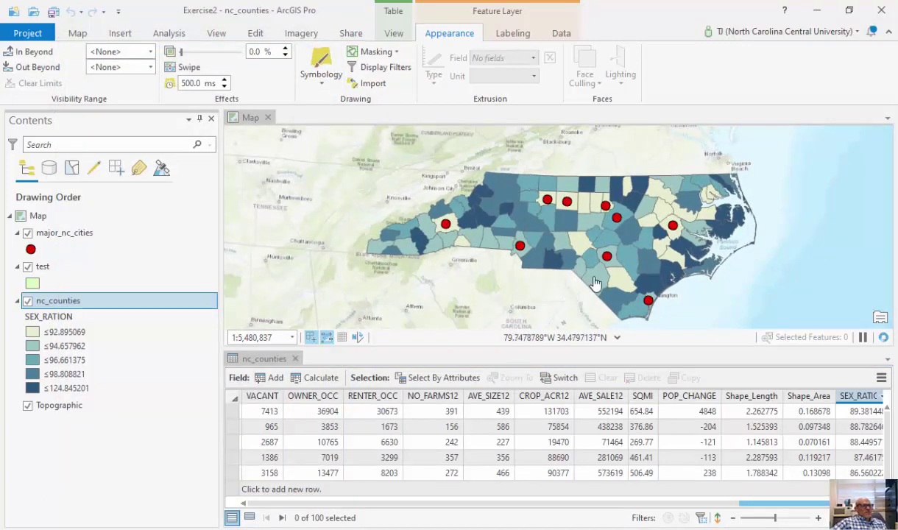
{"action": "scroll", "coordinate": [666, 289], "scroll_direction": "up", "scroll_amount": 3}
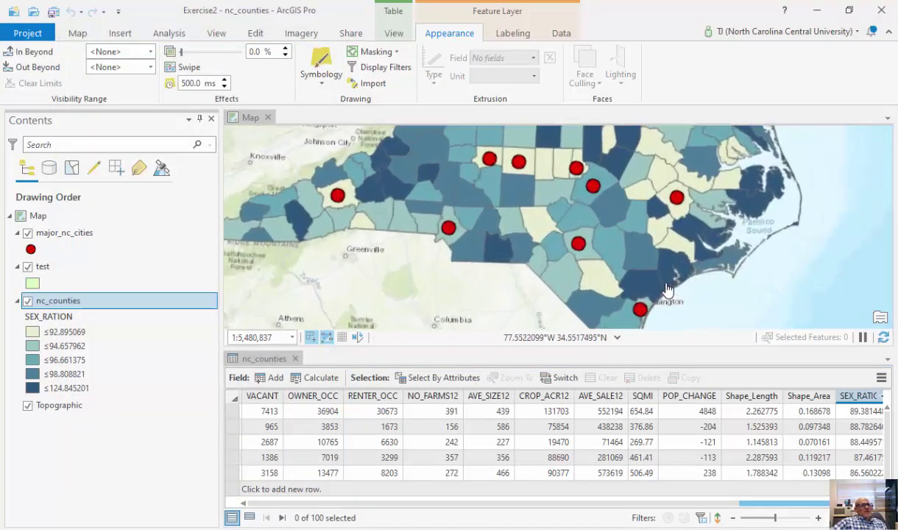
{"action": "scroll", "coordinate": [599, 269], "scroll_direction": "down", "scroll_amount": 3}
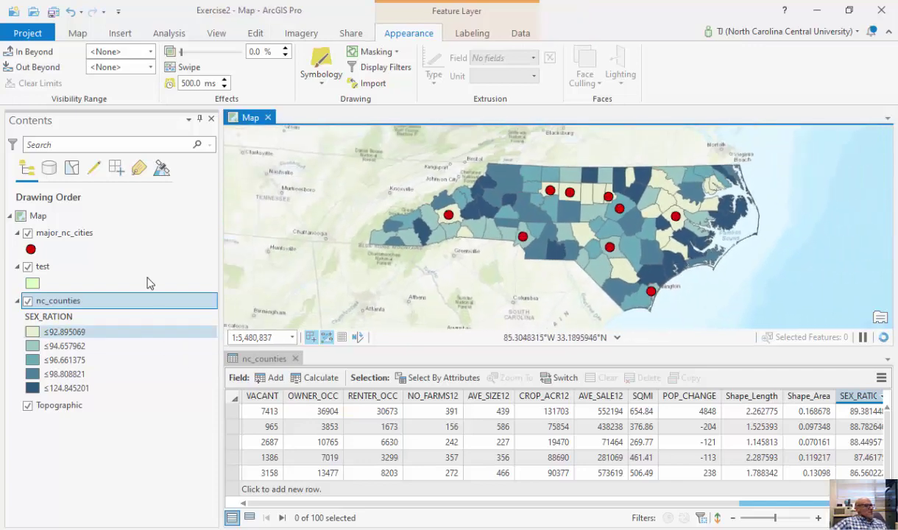